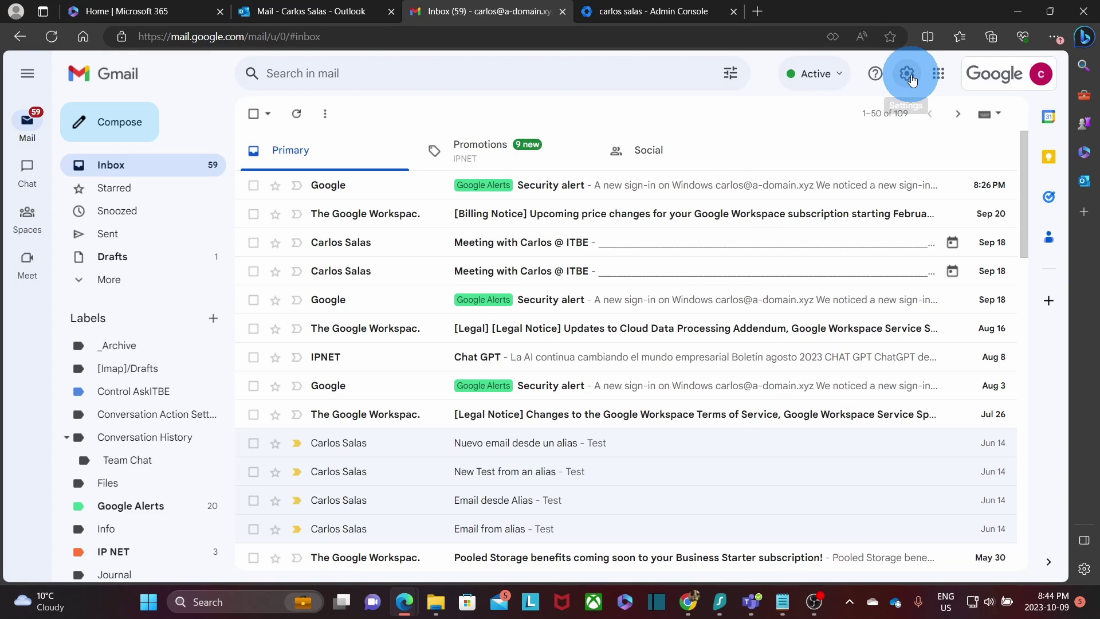
# - Enable IMAP in Gmail's Forwarding and POP/IMAP settings and save the change
pyautogui.click(910, 77)
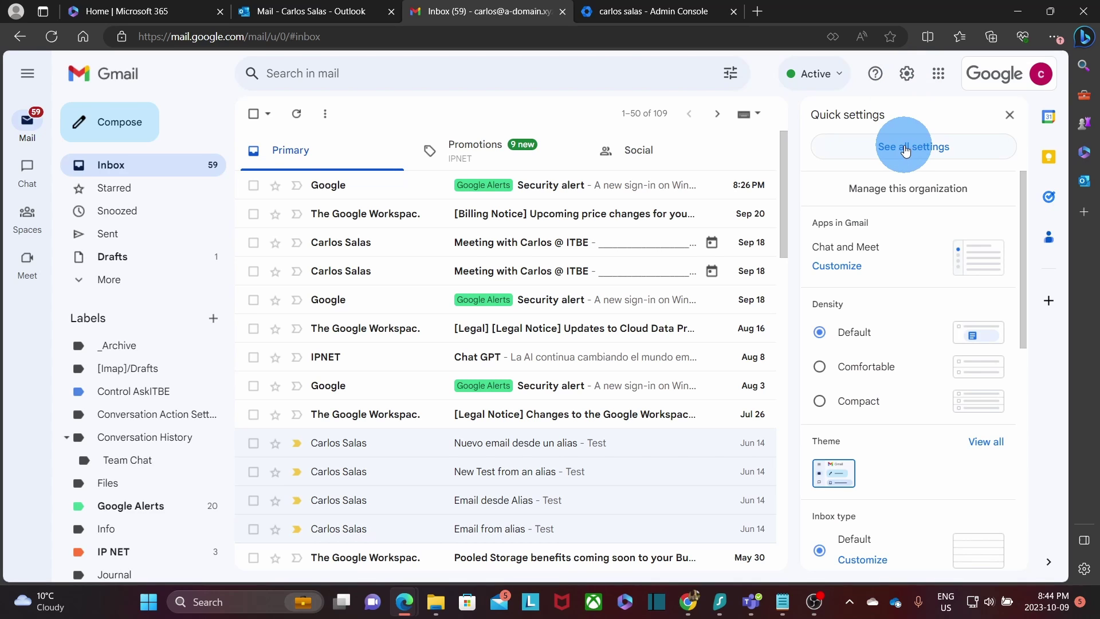
pyautogui.click(905, 148)
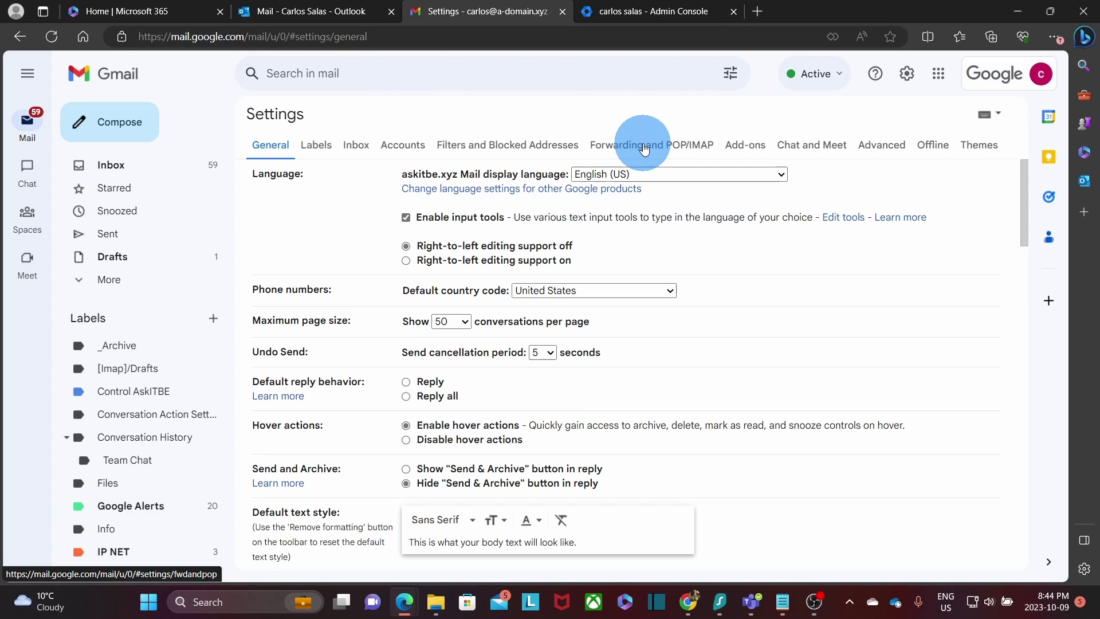
pyautogui.click(645, 148)
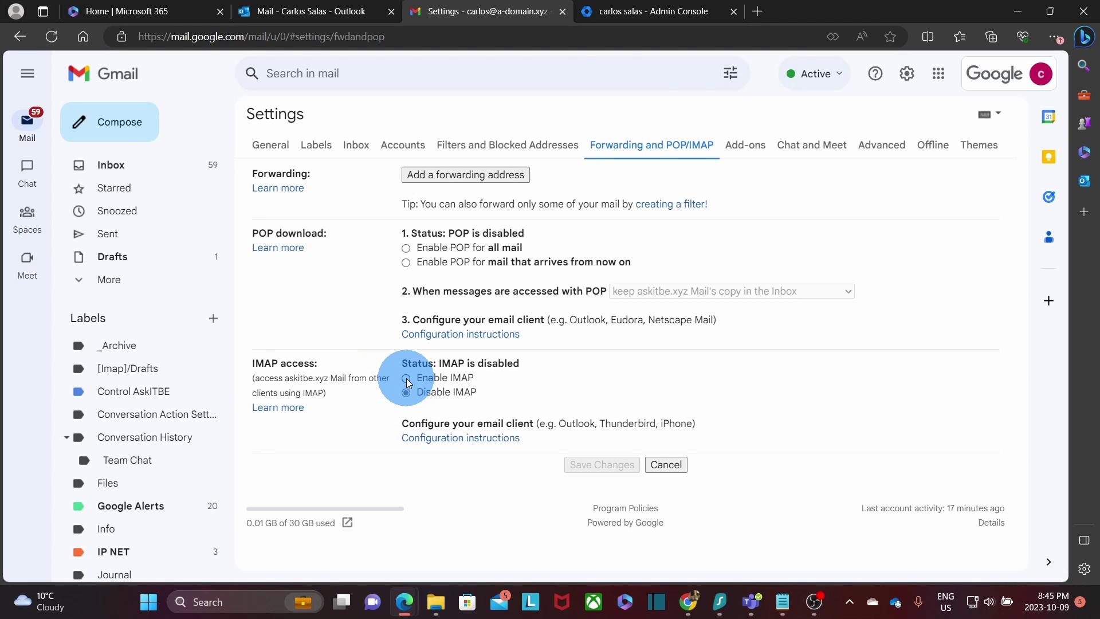
pyautogui.click(406, 378)
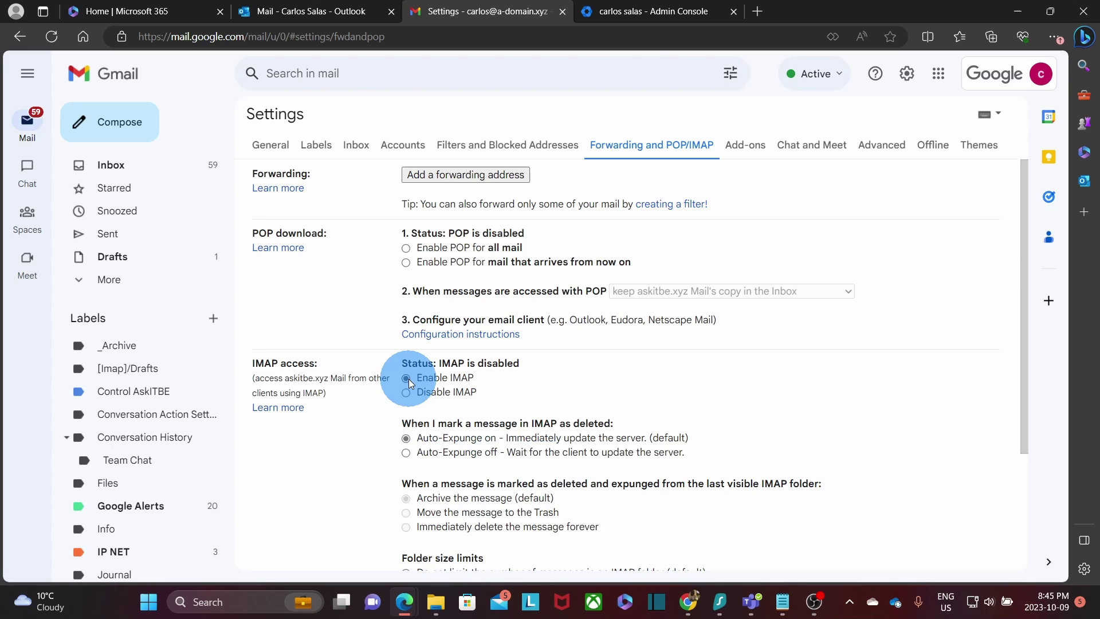
pyautogui.scroll(-3, 410, 384)
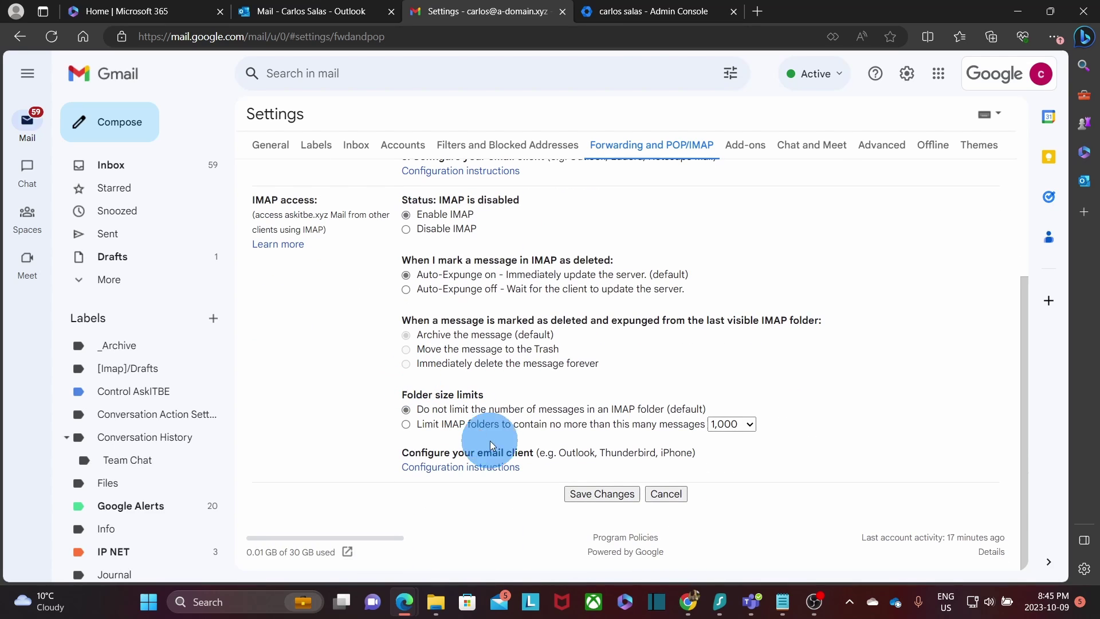
pyautogui.click(578, 496)
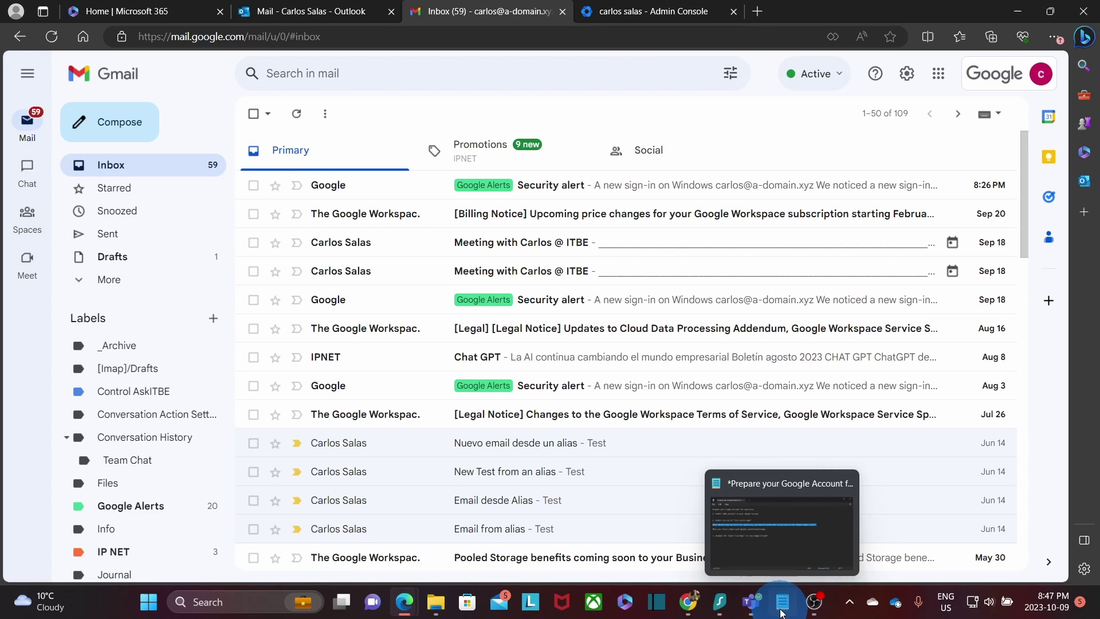
pyautogui.click(782, 601)
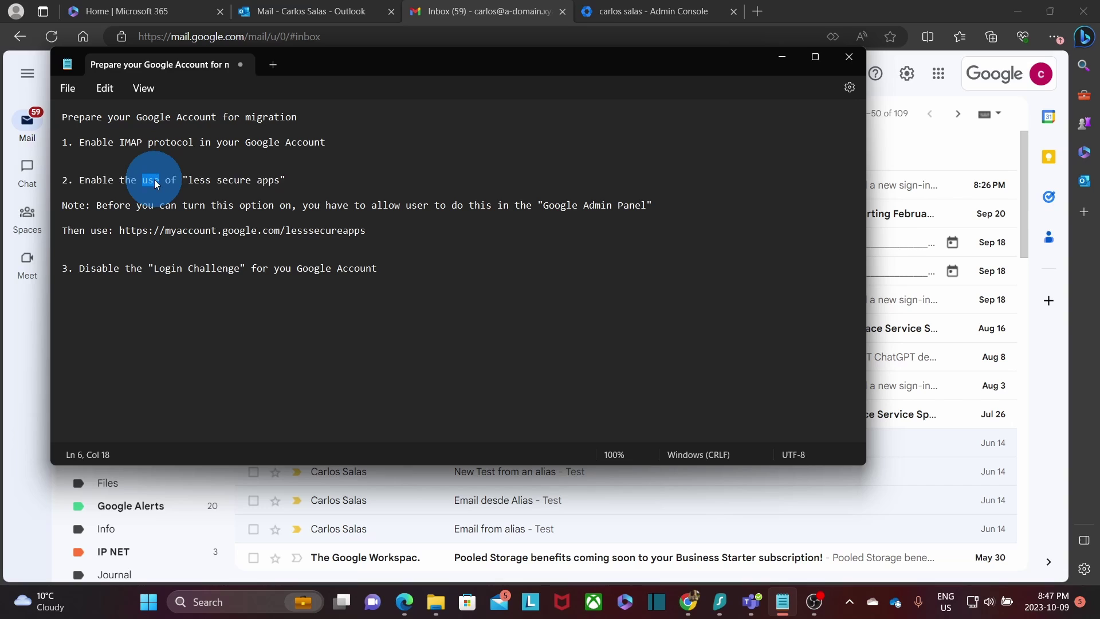
pyautogui.tripleClick(156, 182)
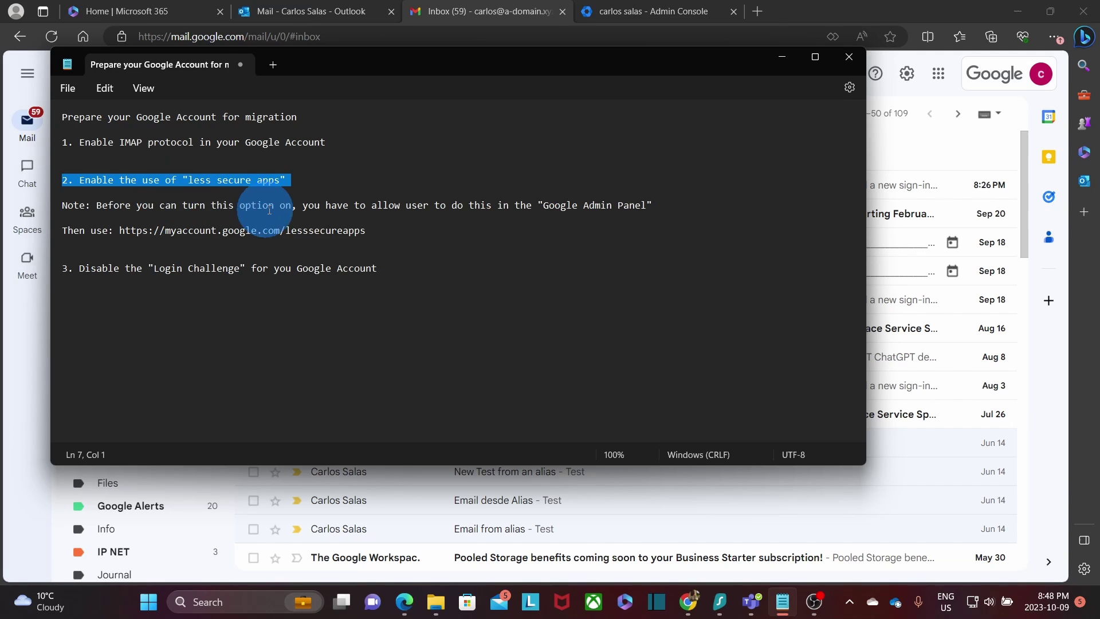
pyautogui.tripleClick(306, 210)
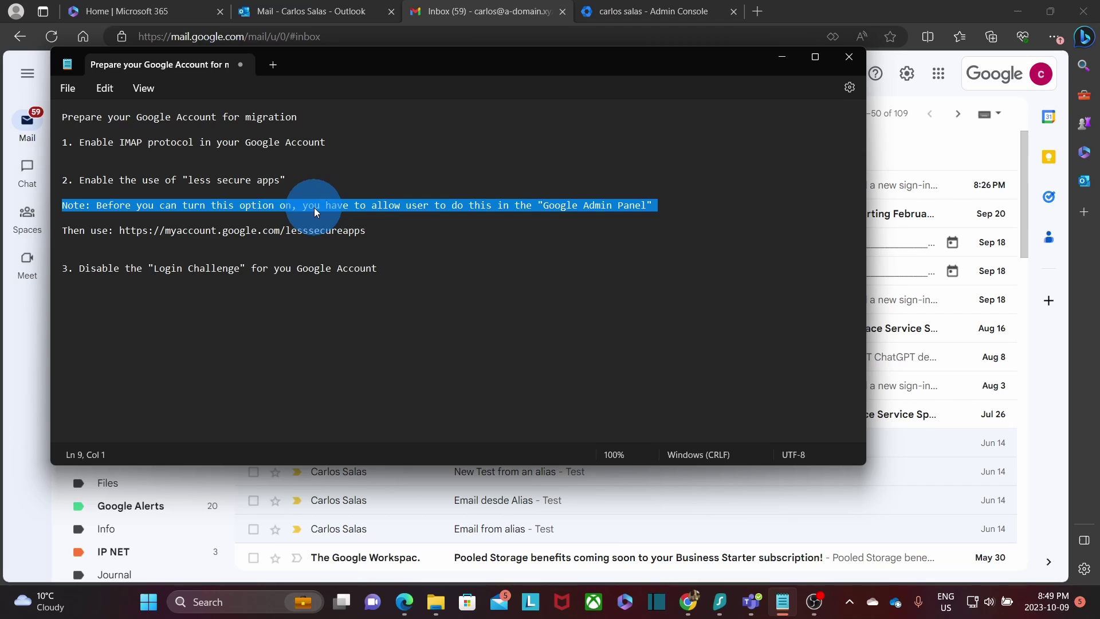
pyautogui.click(780, 56)
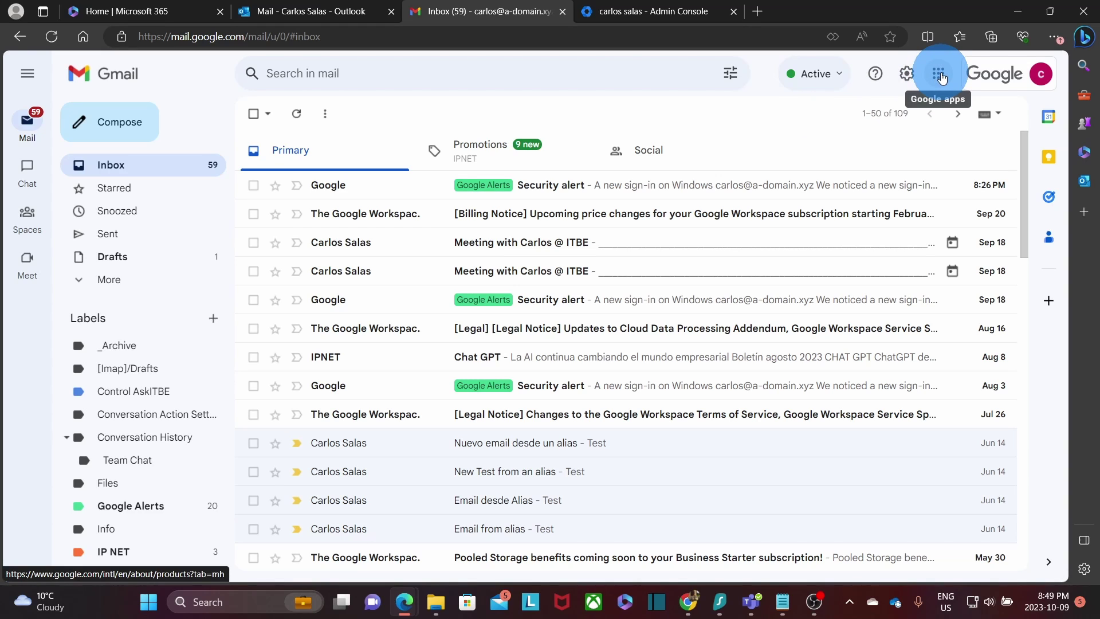
# - Open the Admin console Security overview and scroll down to the Less secure apps section
pyautogui.click(939, 74)
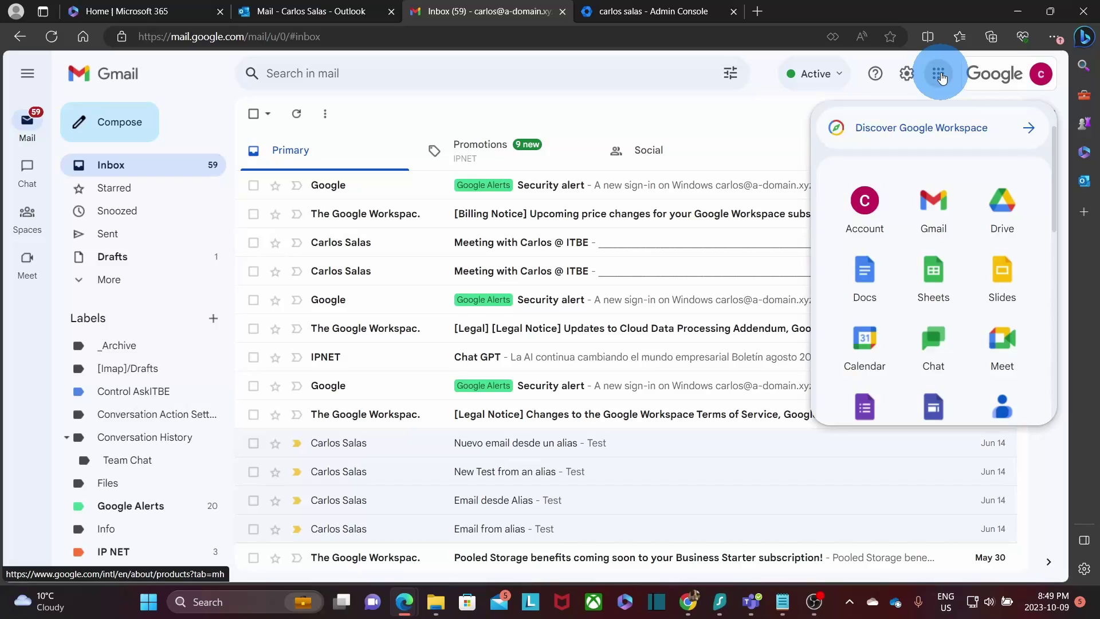
pyautogui.scroll(-5, 934, 252)
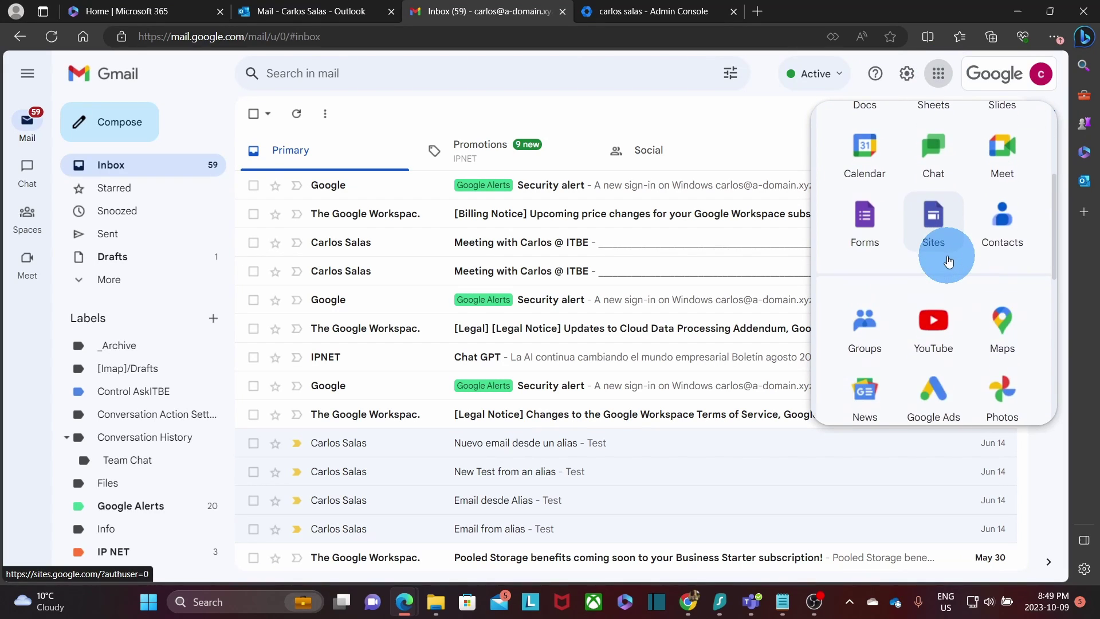
pyautogui.scroll(-1, 939, 259)
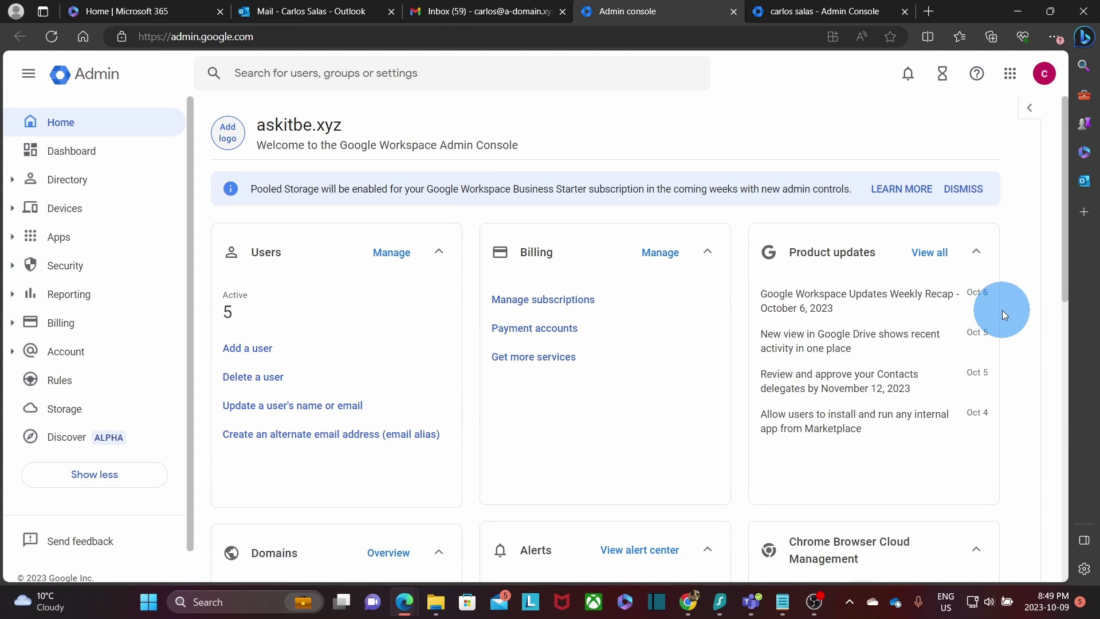
pyautogui.click(62, 265)
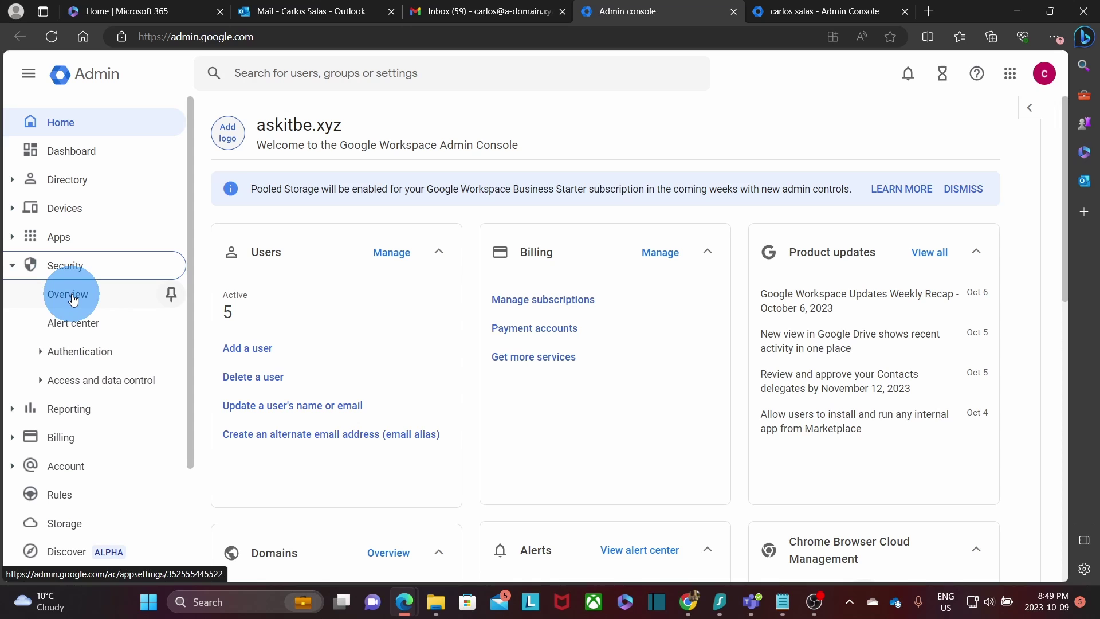
pyautogui.click(71, 293)
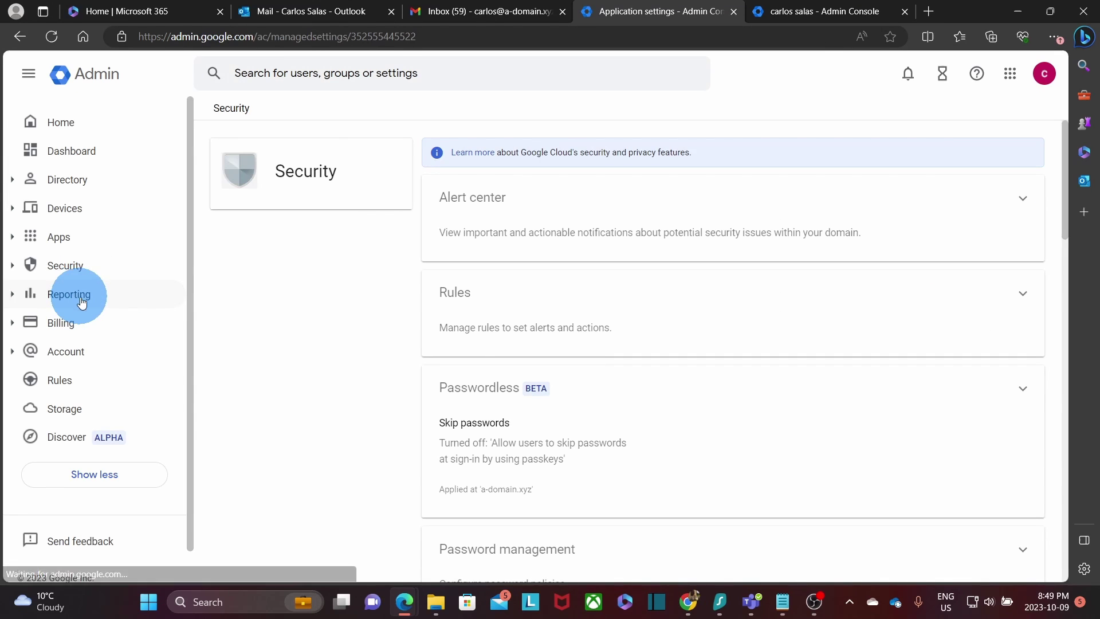
pyautogui.click(519, 298)
pyautogui.scroll(-5, 730, 309)
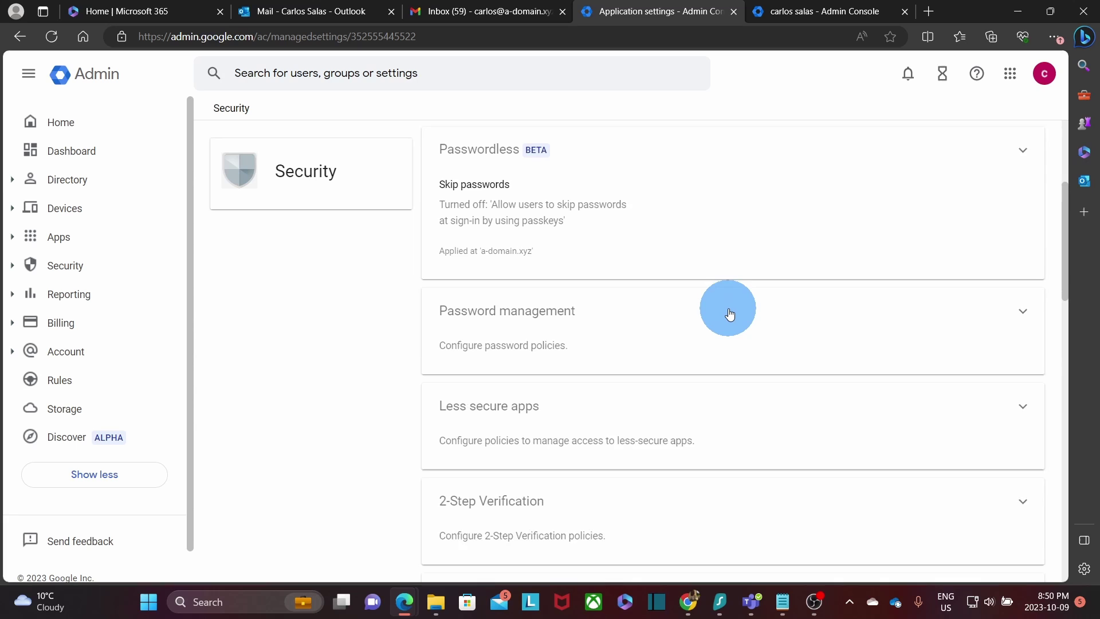
pyautogui.scroll(-3, 728, 309)
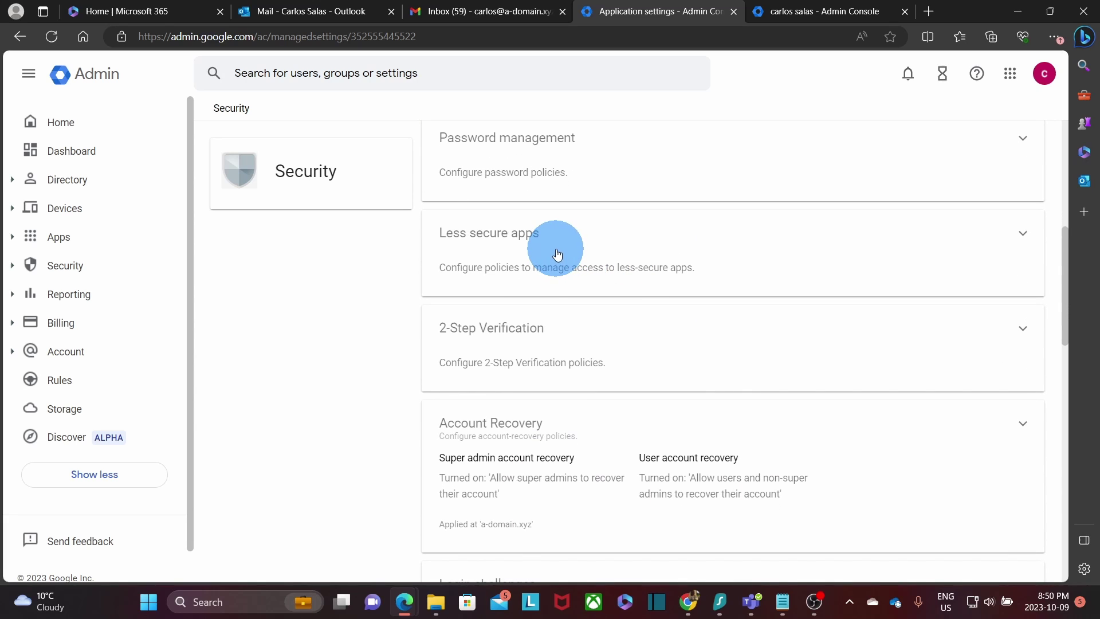
# - Set Less secure apps to 'Allow users to manage their access' for a-domain.xyz and save
pyautogui.click(1023, 241)
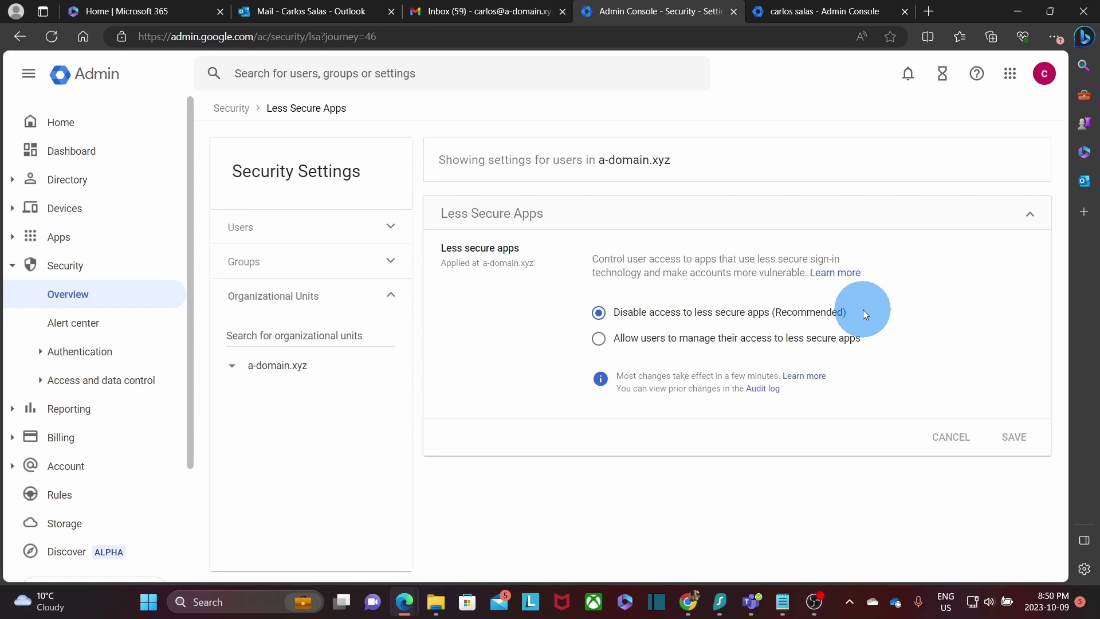
pyautogui.click(598, 339)
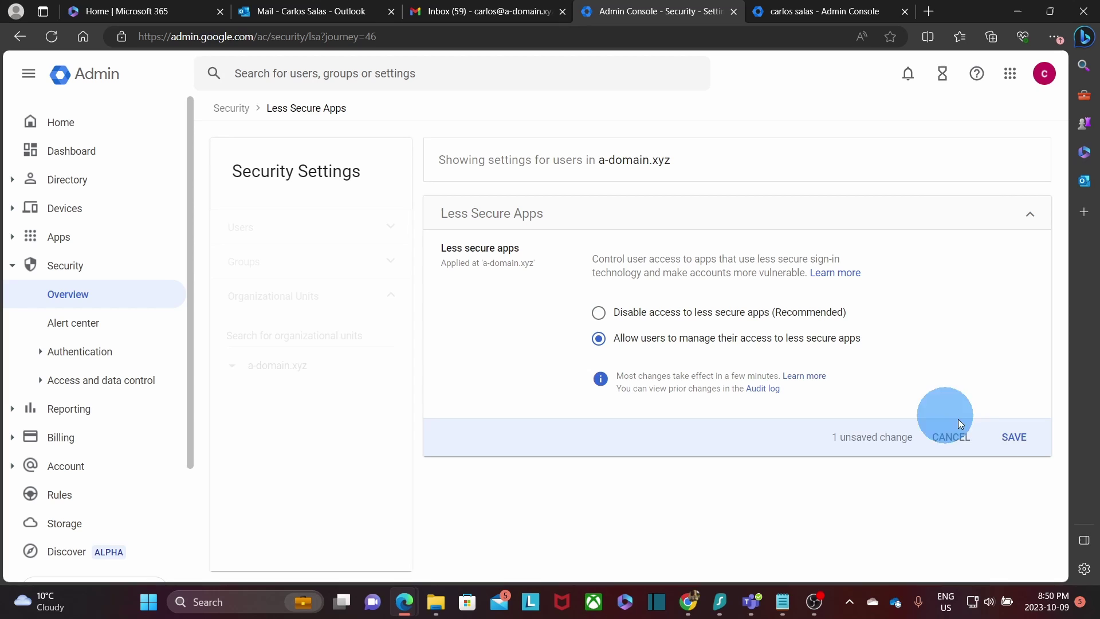
pyautogui.click(1018, 438)
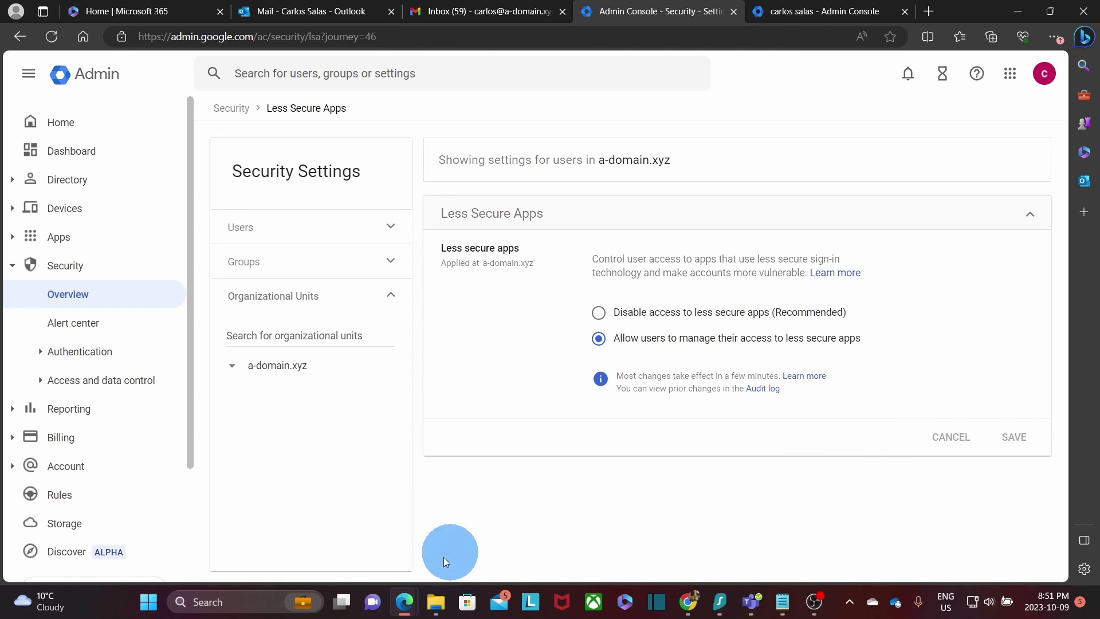
pyautogui.moveTo(407, 603)
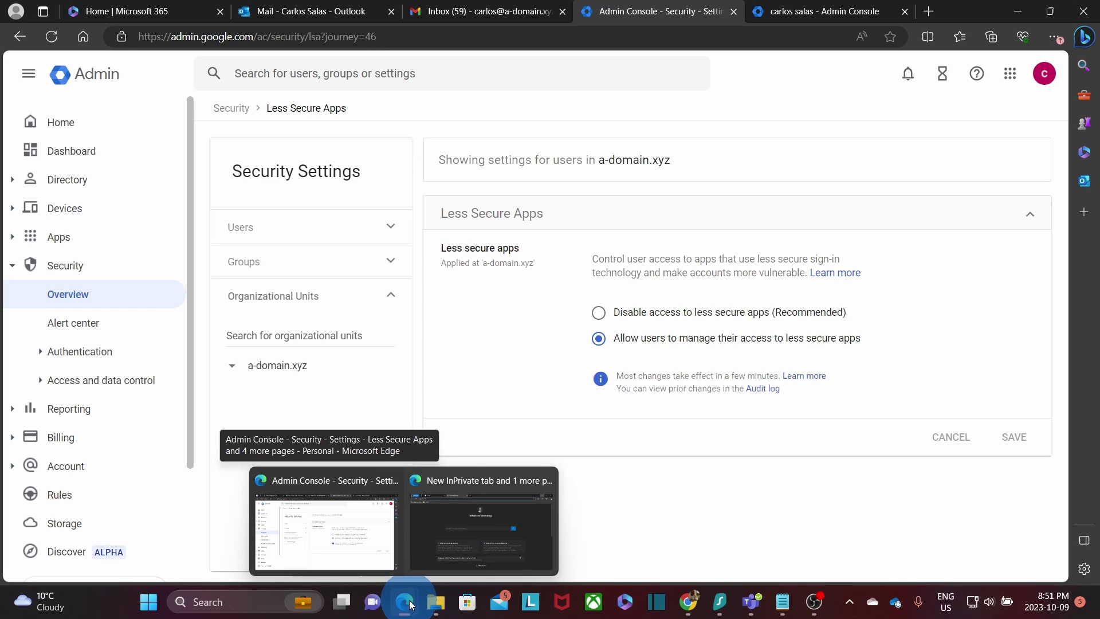
pyautogui.click(442, 534)
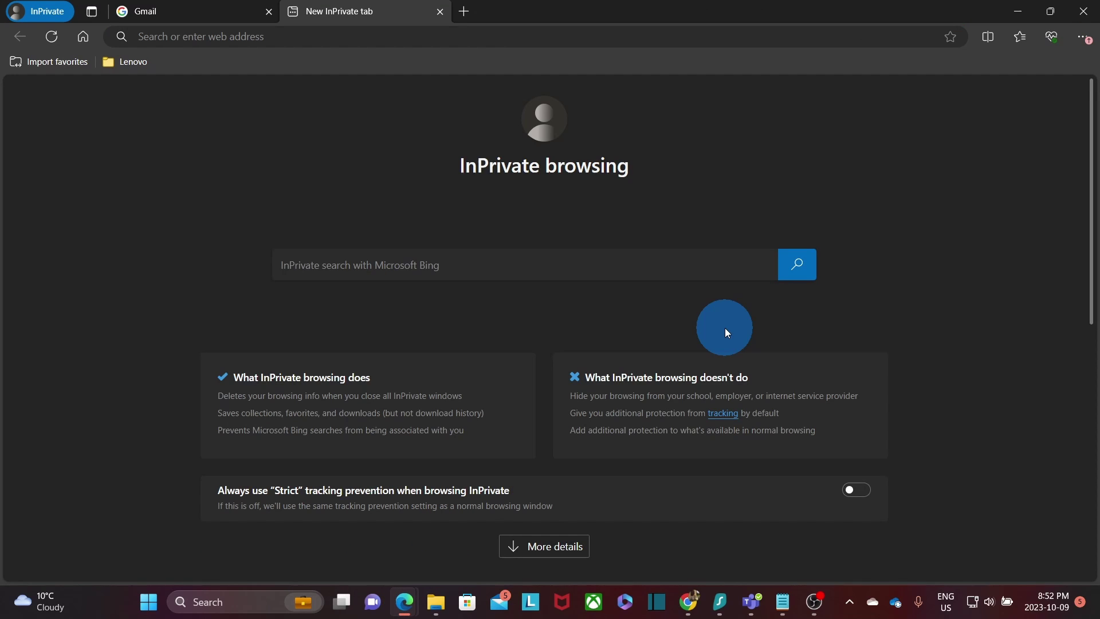
pyautogui.click(783, 604)
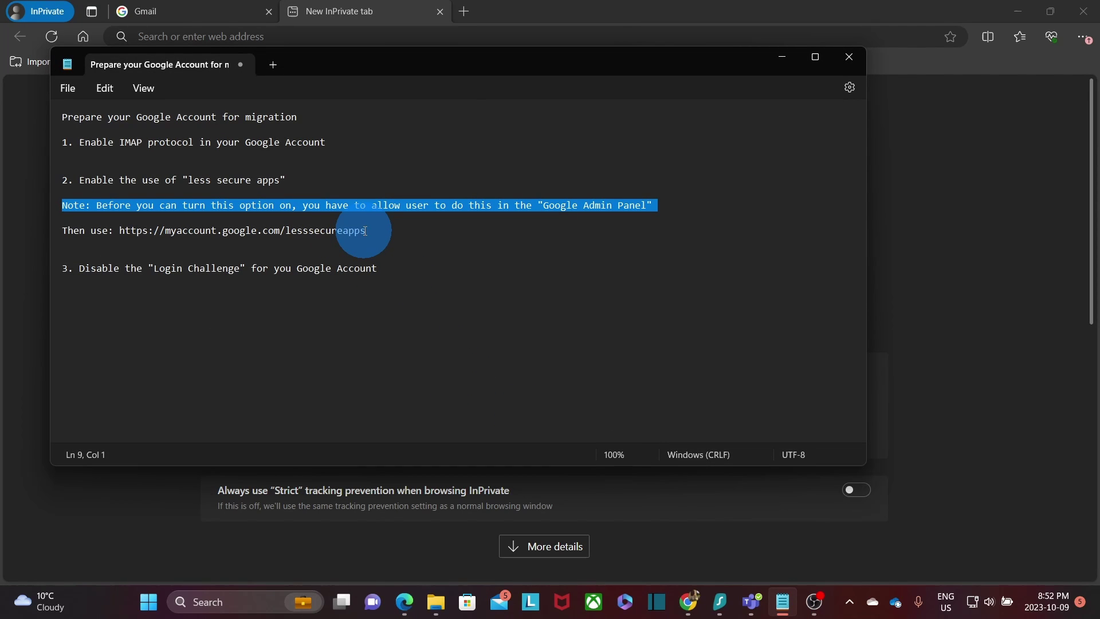
pyautogui.moveTo(366, 230); pyautogui.dragTo(121, 234)
pyautogui.hotkey('ctrl', 'c')
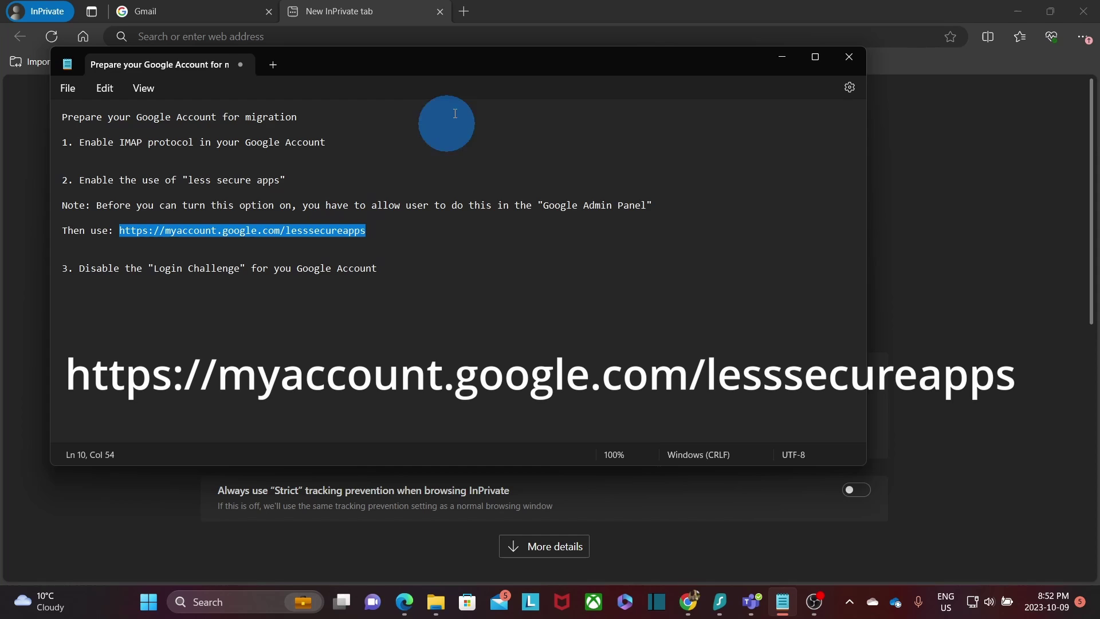
pyautogui.click(271, 37)
# - Paste the lesssecureapps address into Edge's address bar and load the page
pyautogui.click(270, 37)
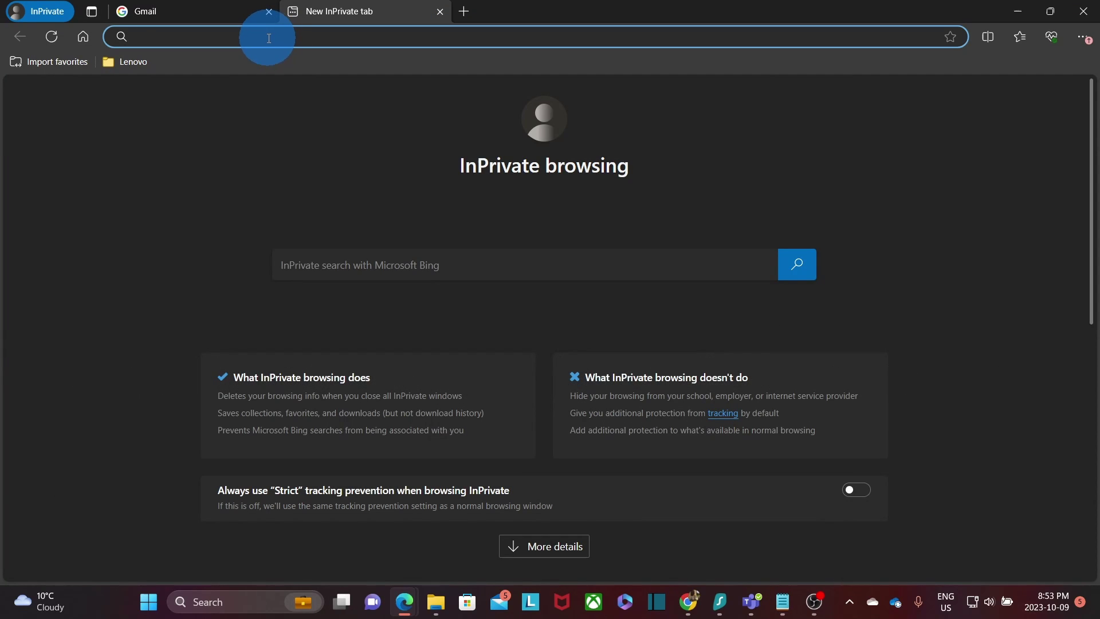
pyautogui.hotkey('ctrl', 'v')
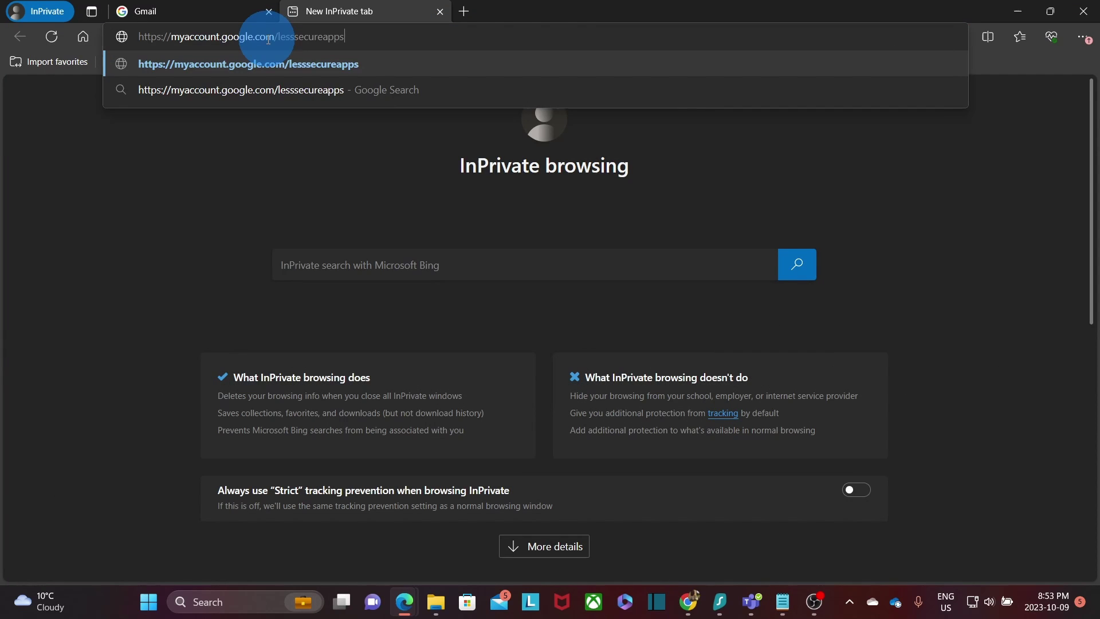
pyautogui.press('Return')
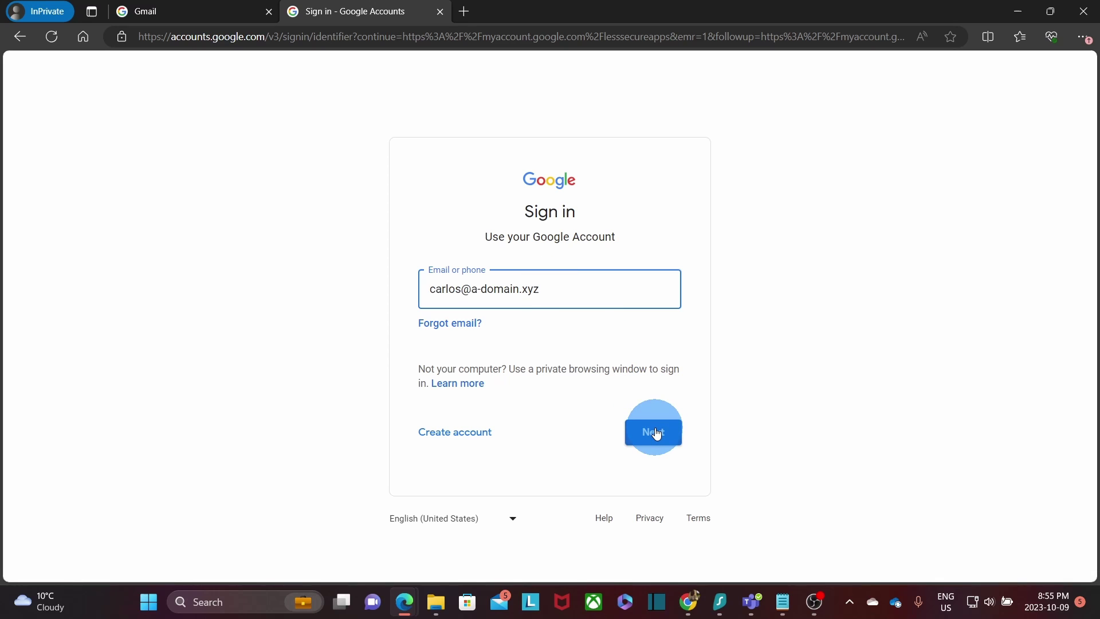
# - Sign in with the account password and a verification code sent by SMS
pyautogui.click(582, 351)
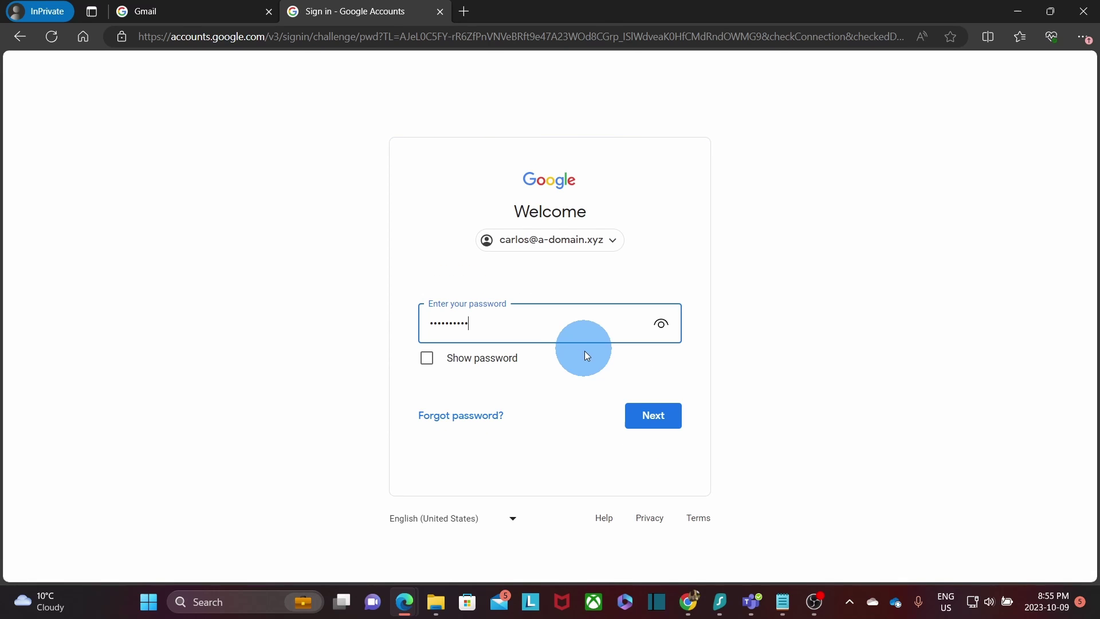
pyautogui.click(646, 412)
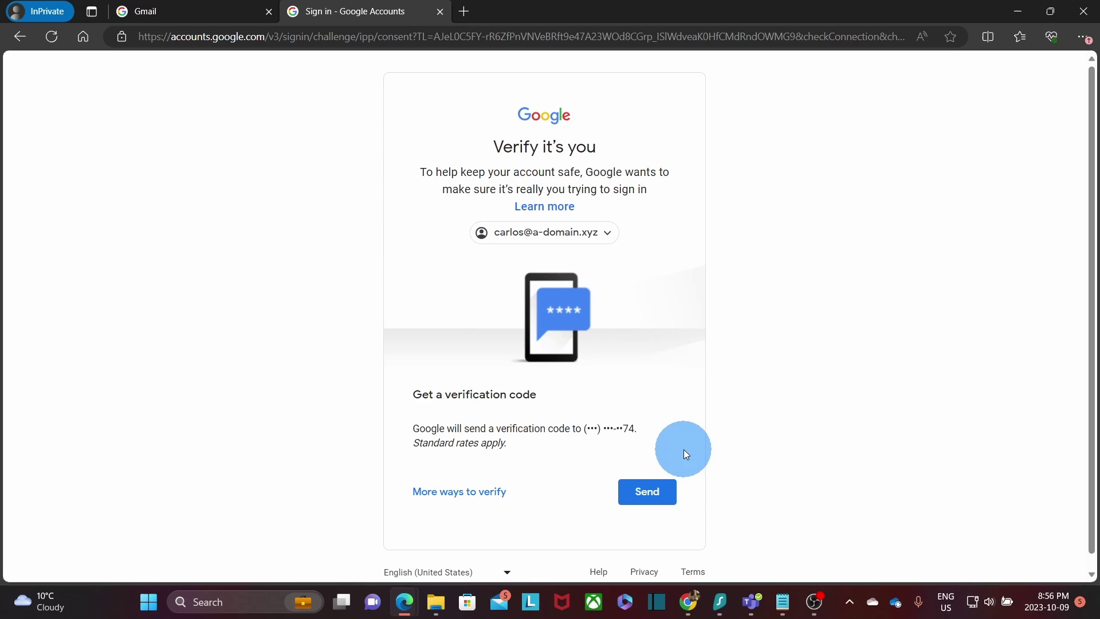
pyautogui.click(652, 497)
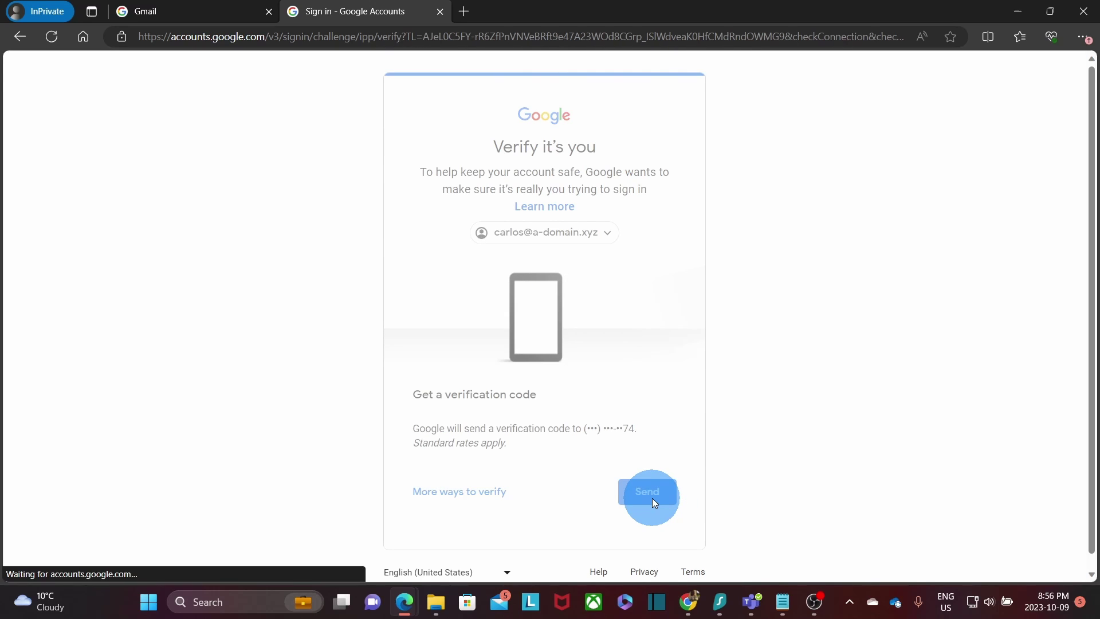
pyautogui.click(454, 356)
pyautogui.click(633, 479)
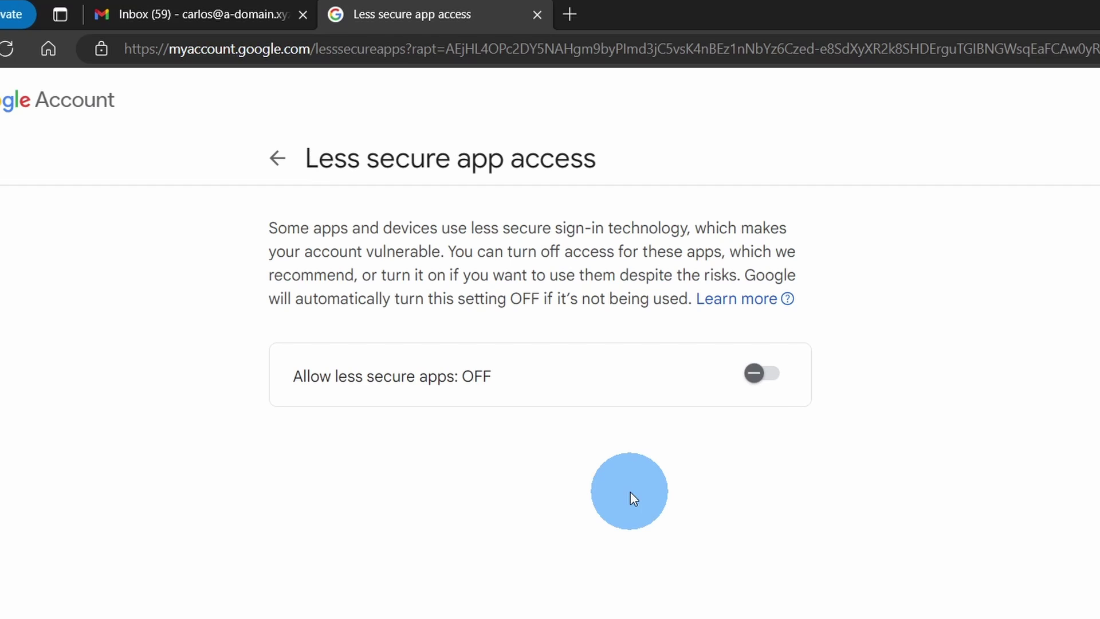
# - Switch the 'Allow less secure apps' toggle to ON for the account
pyautogui.click(773, 376)
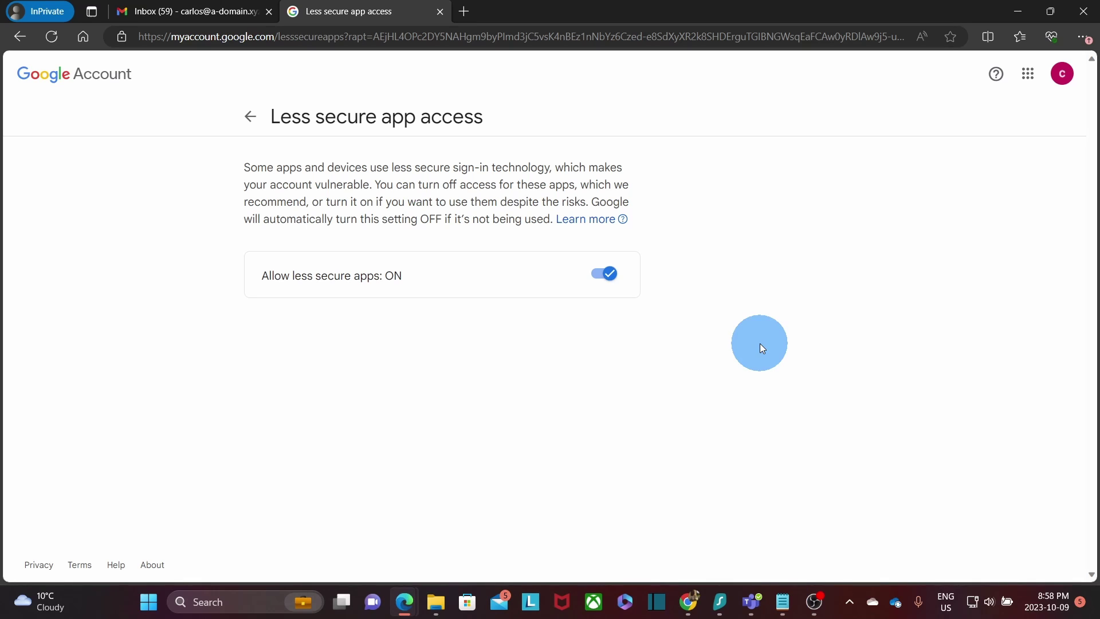
# - From the Admin console home, open the Users list and the admin user's account page
pyautogui.moveTo(404, 600)
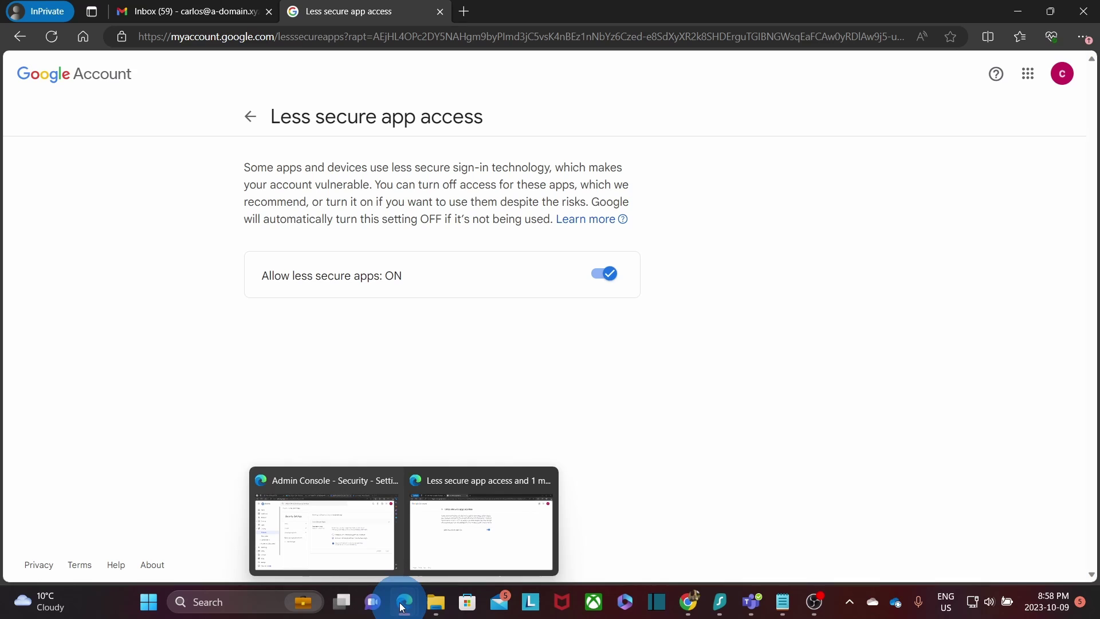
pyautogui.click(374, 556)
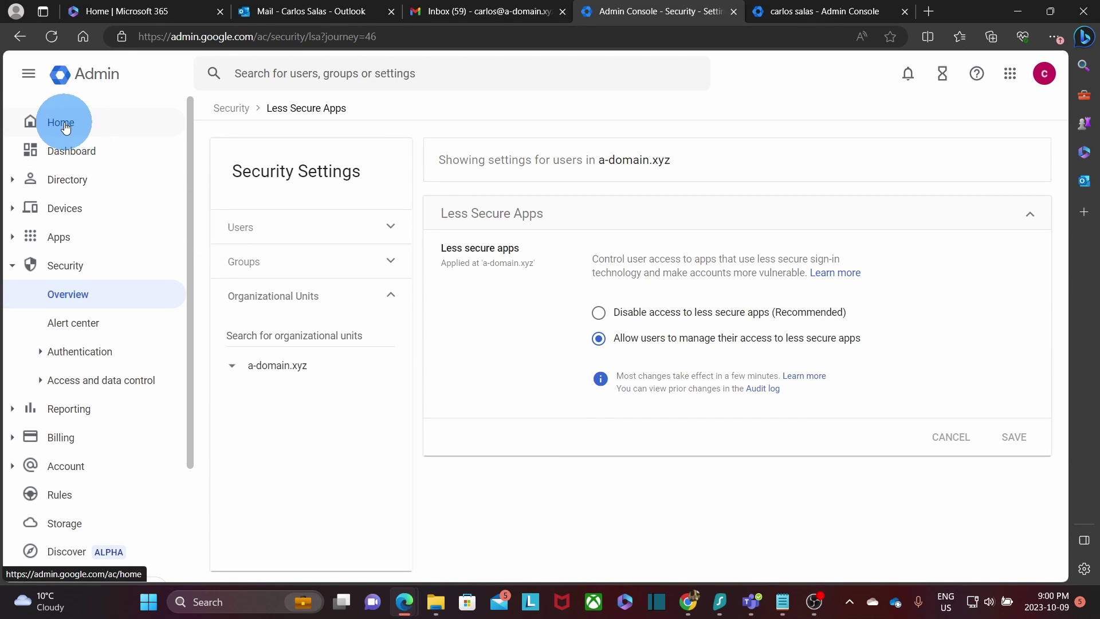
pyautogui.click(61, 123)
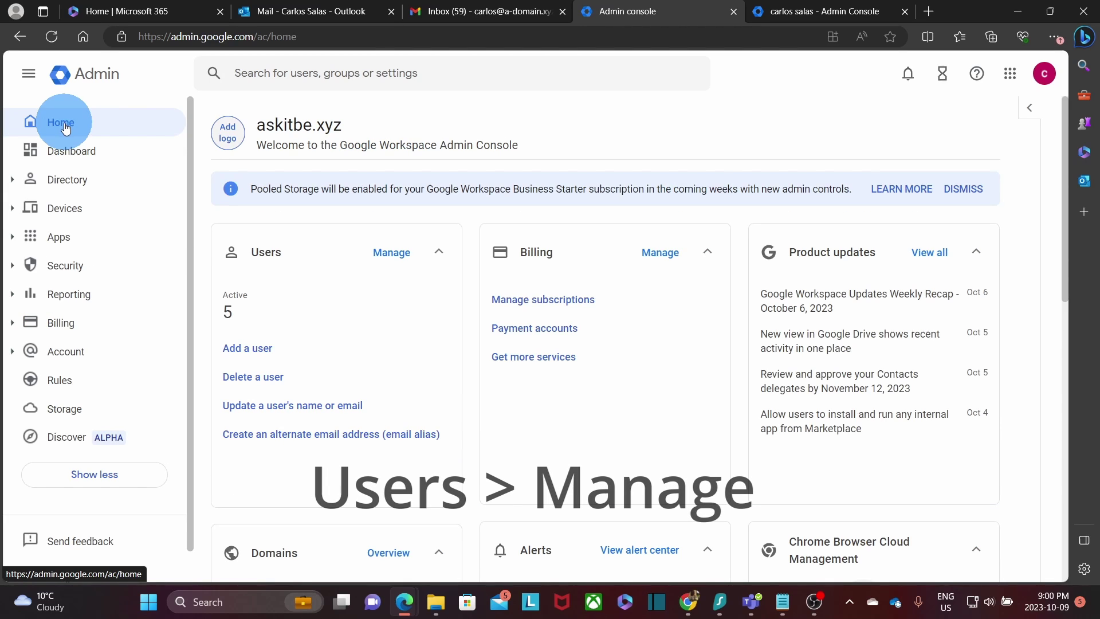
pyautogui.click(255, 265)
pyautogui.click(387, 254)
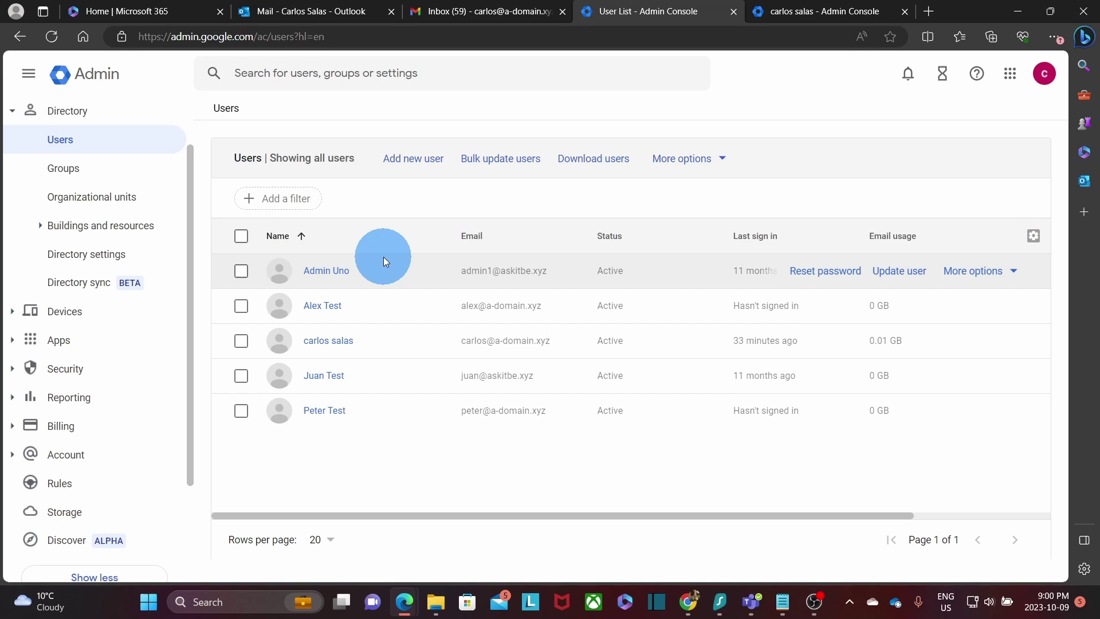
pyautogui.click(351, 343)
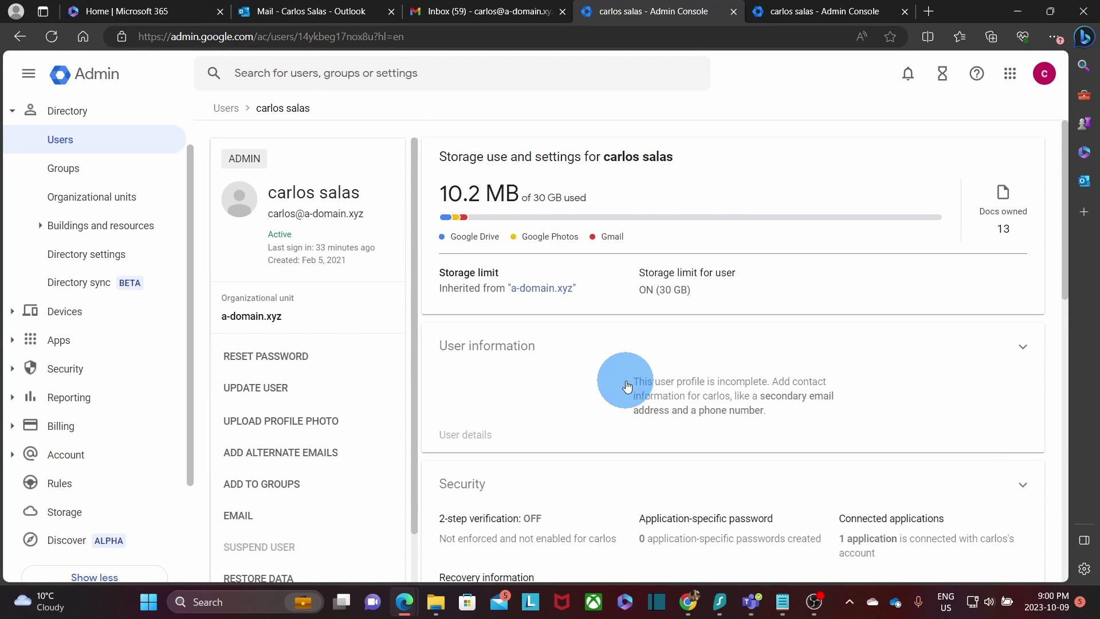
pyautogui.scroll(-4, 626, 383)
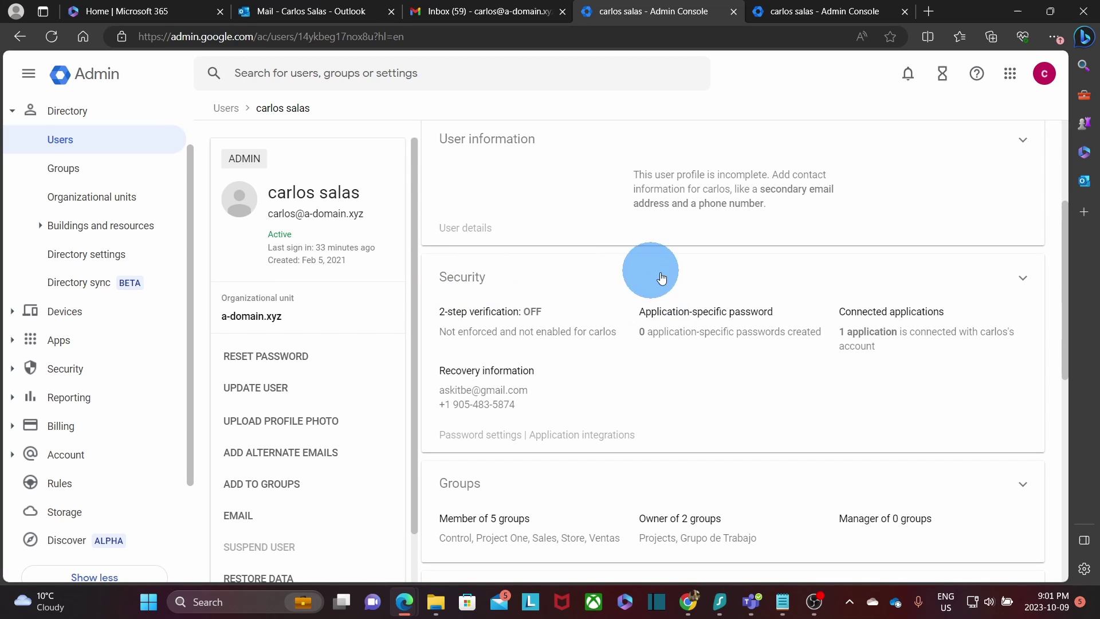
# - Expand the user's Security card and open the Login challenge setting for the 10-minute turn-off
pyautogui.click(1024, 281)
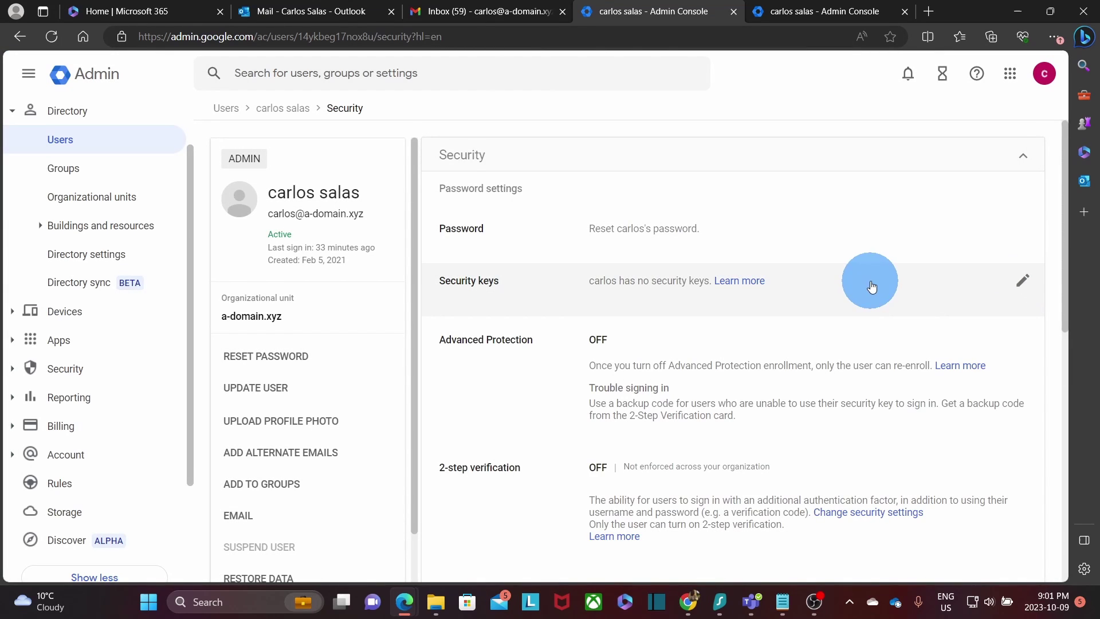
pyautogui.scroll(-4, 870, 287)
pyautogui.scroll(-3, 870, 286)
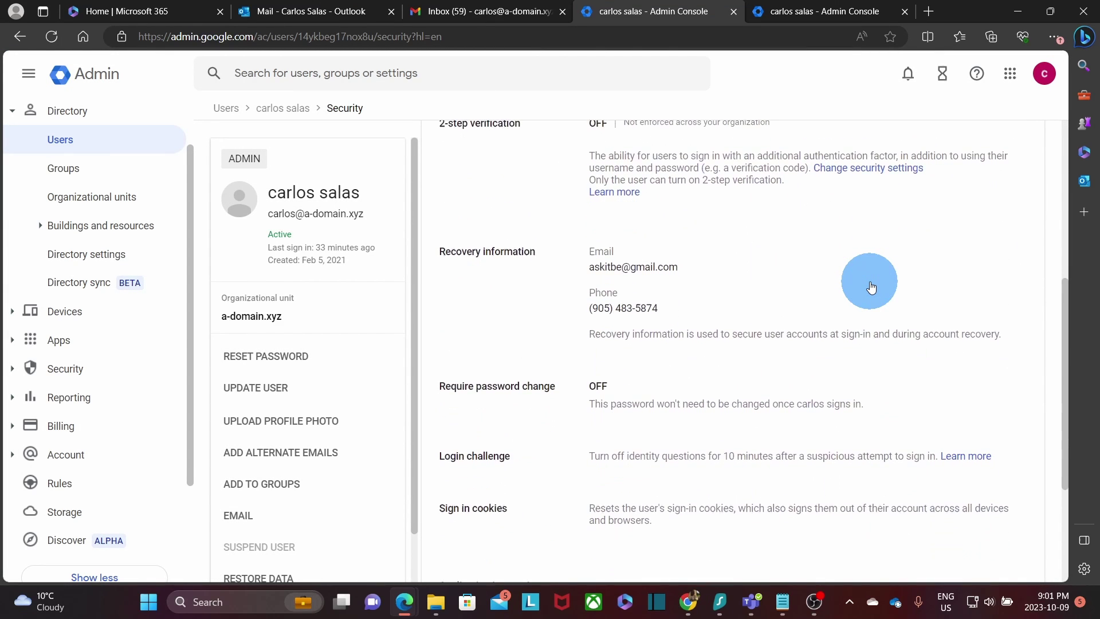
pyautogui.scroll(-2, 870, 286)
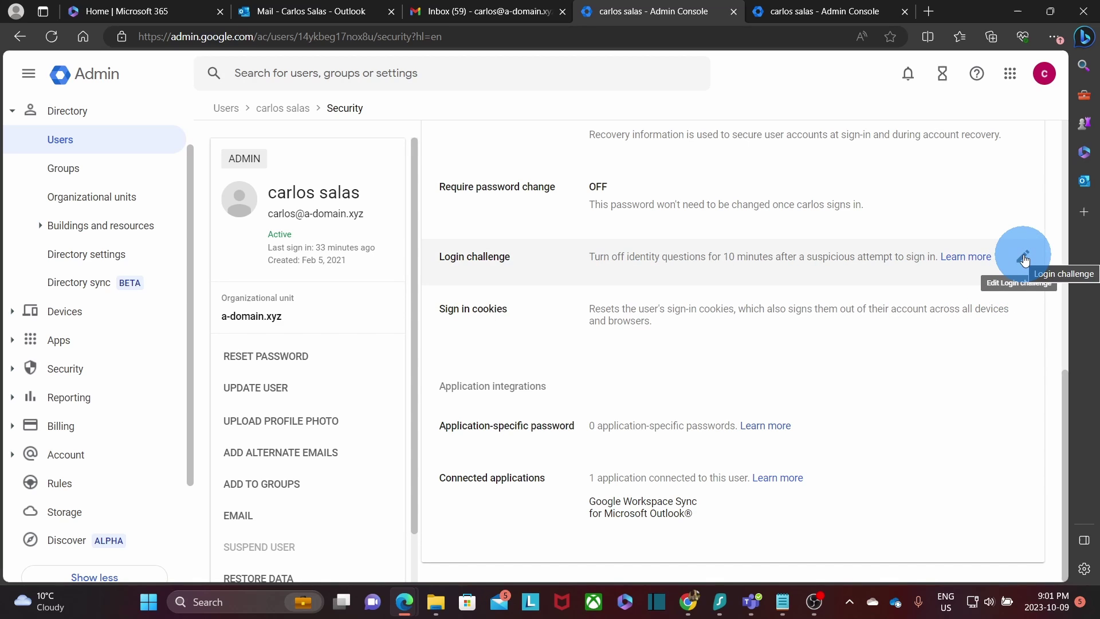
pyautogui.click(1024, 259)
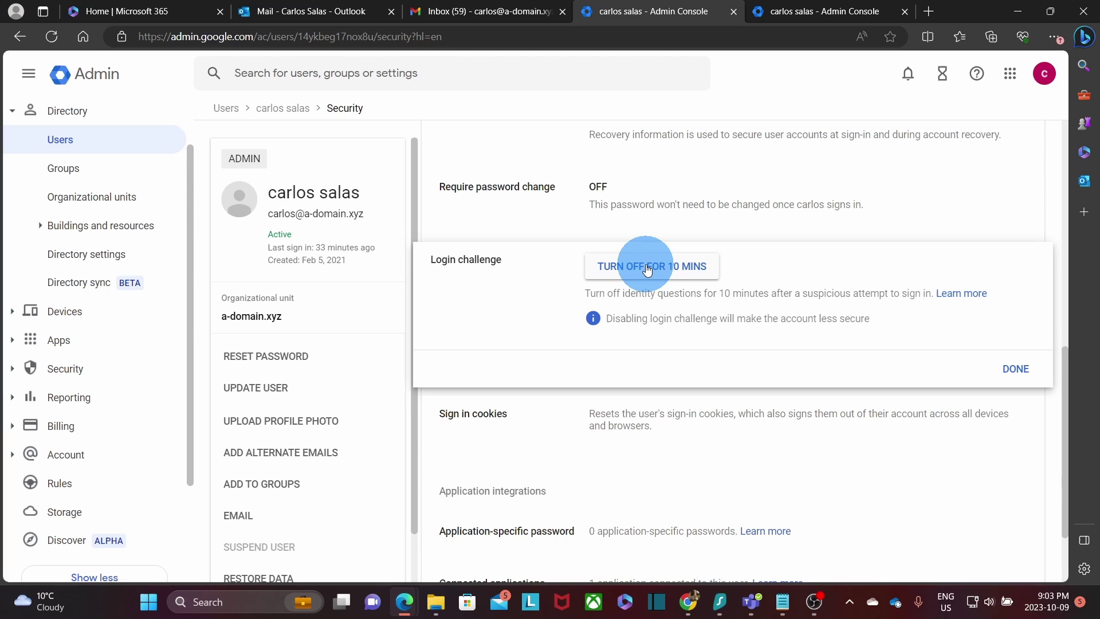
pyautogui.click(647, 269)
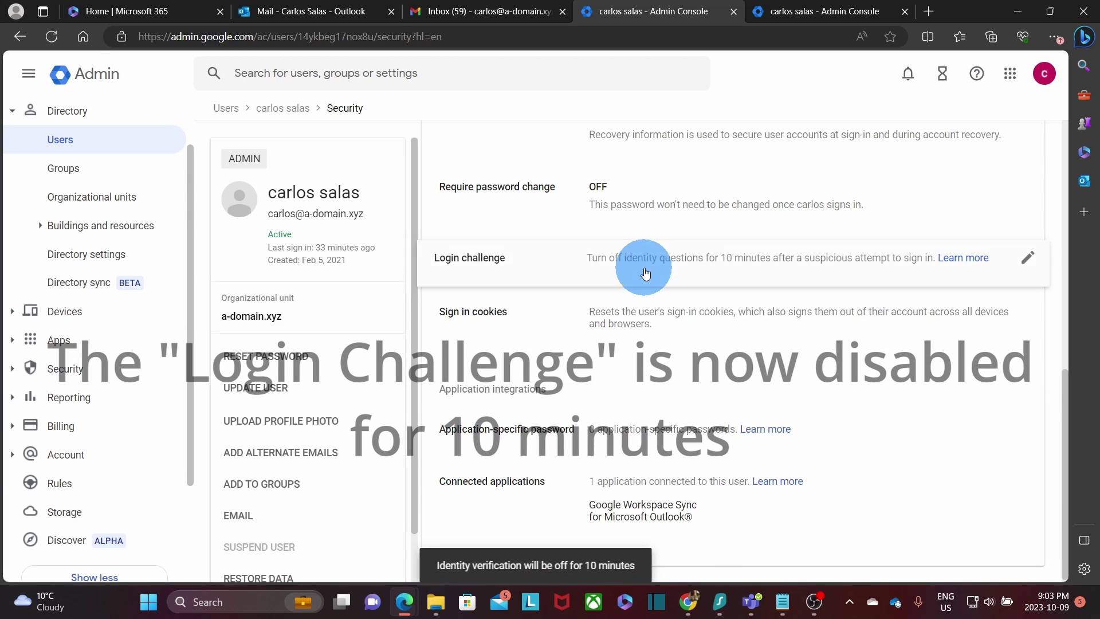